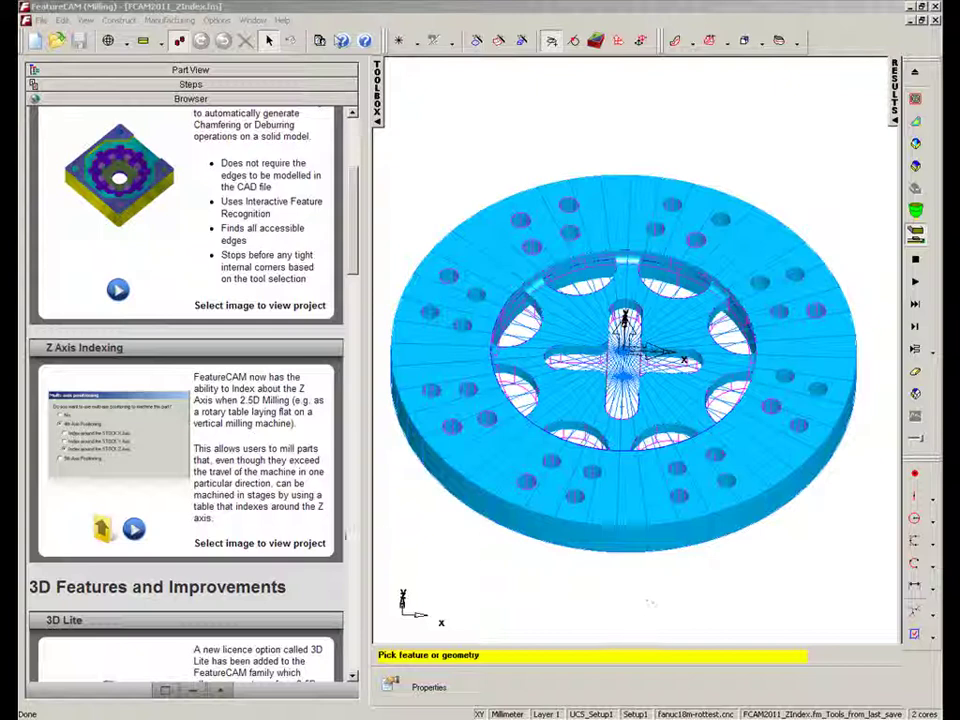
left_click(101, 535)
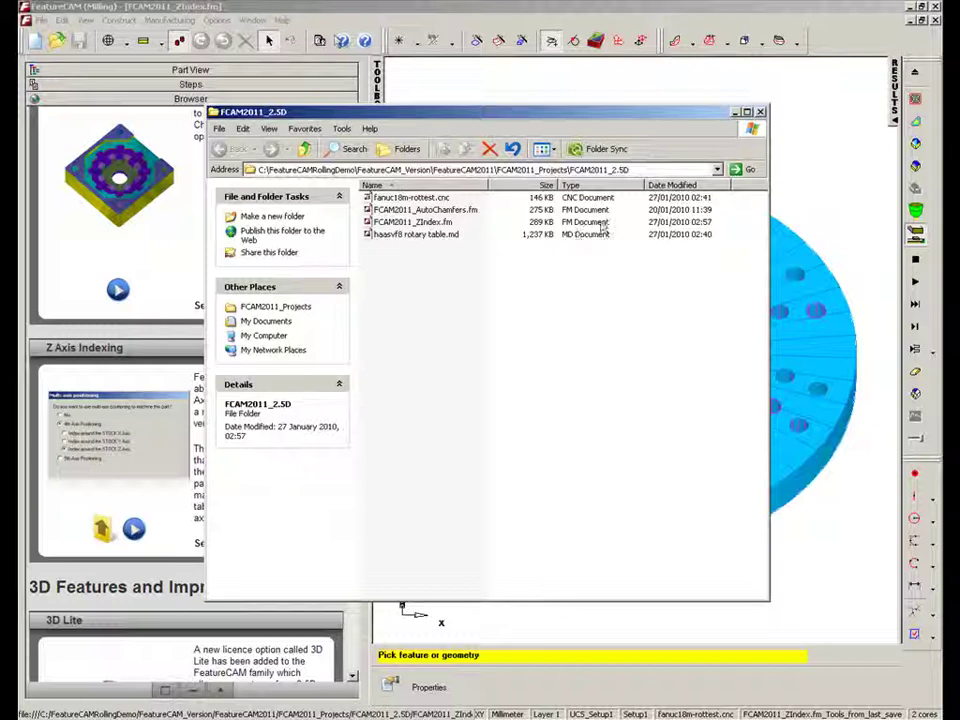
Step: Close the project folder window, tilt the part top-down, and show the feature tree in a narrower panel
left_click(760, 112)
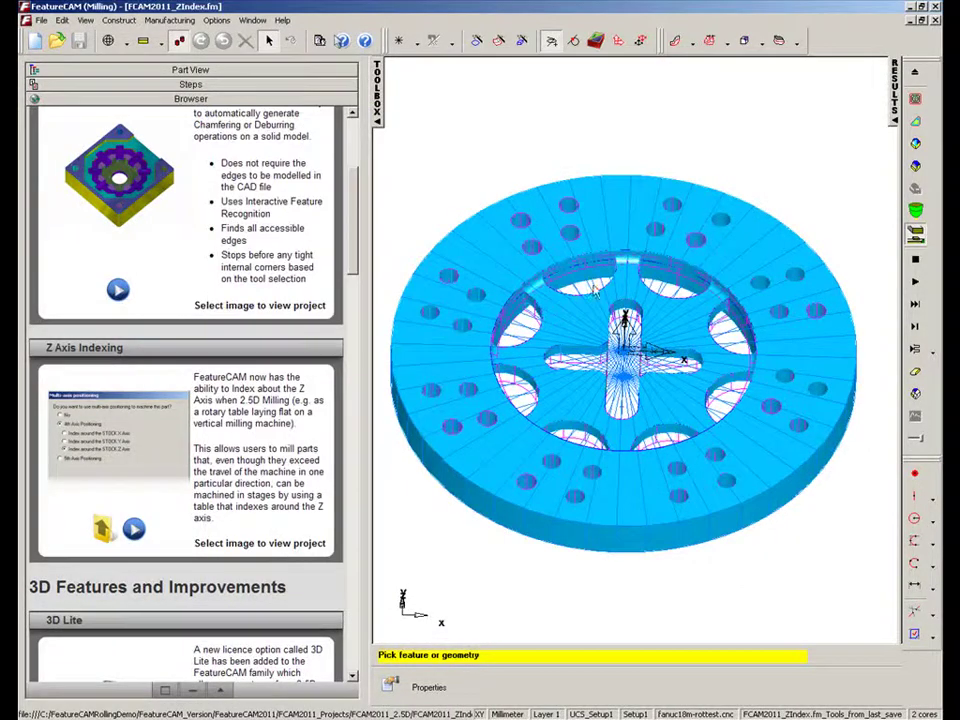
middle_click_drag(631, 214, 606, 271)
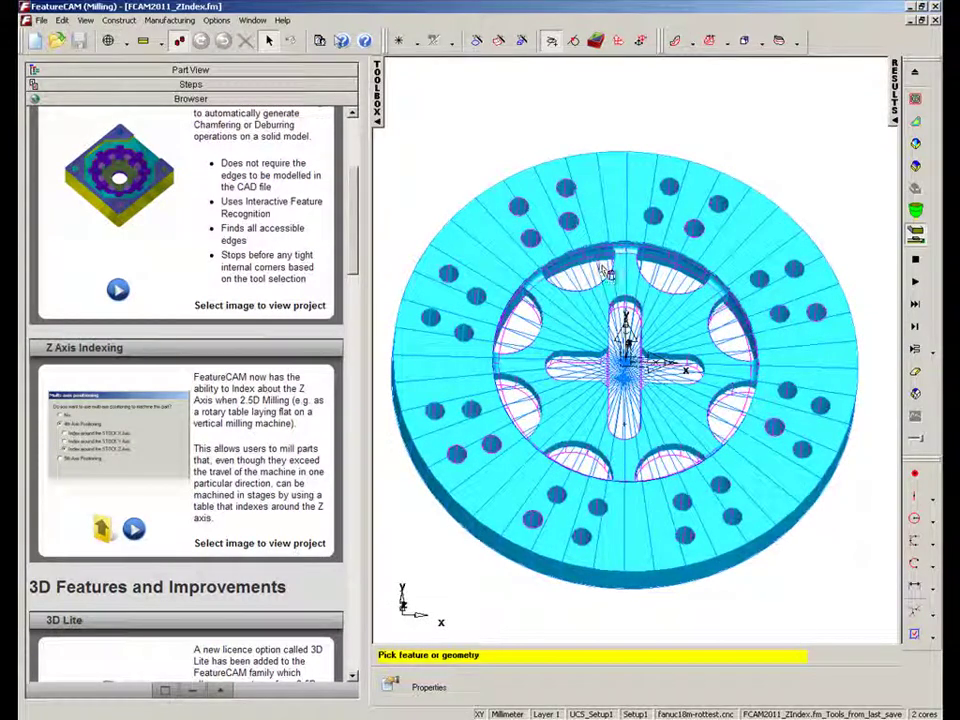
left_click(222, 69)
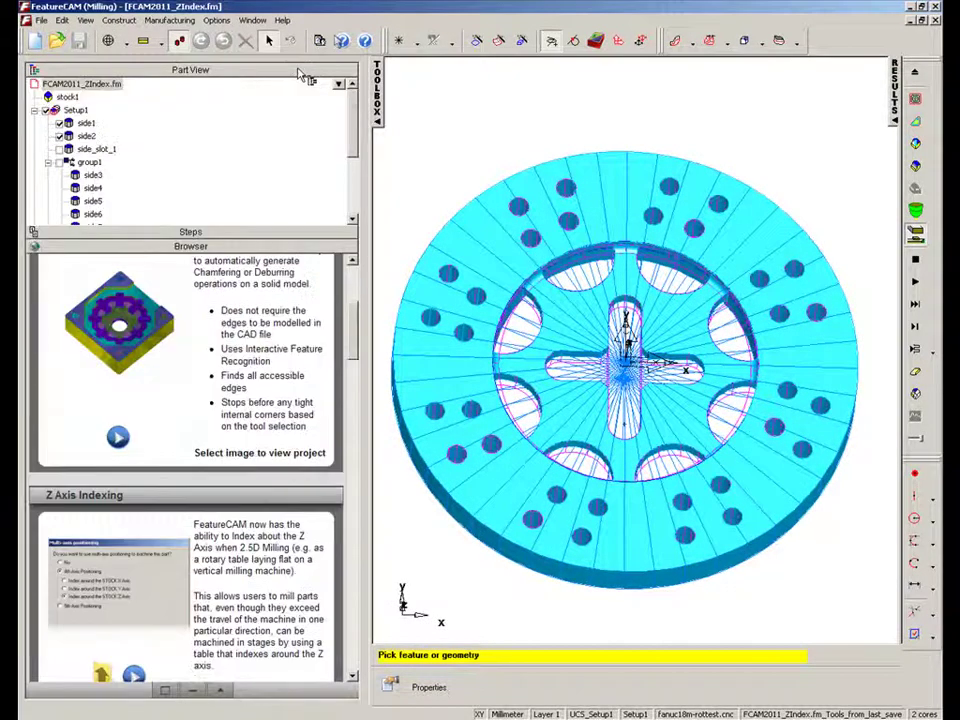
left_click_drag(367, 221, 177, 218)
Step: Collapse group1 and highlight side1, side2 and pattern1 in turn, then clear the selection
left_click(48, 162)
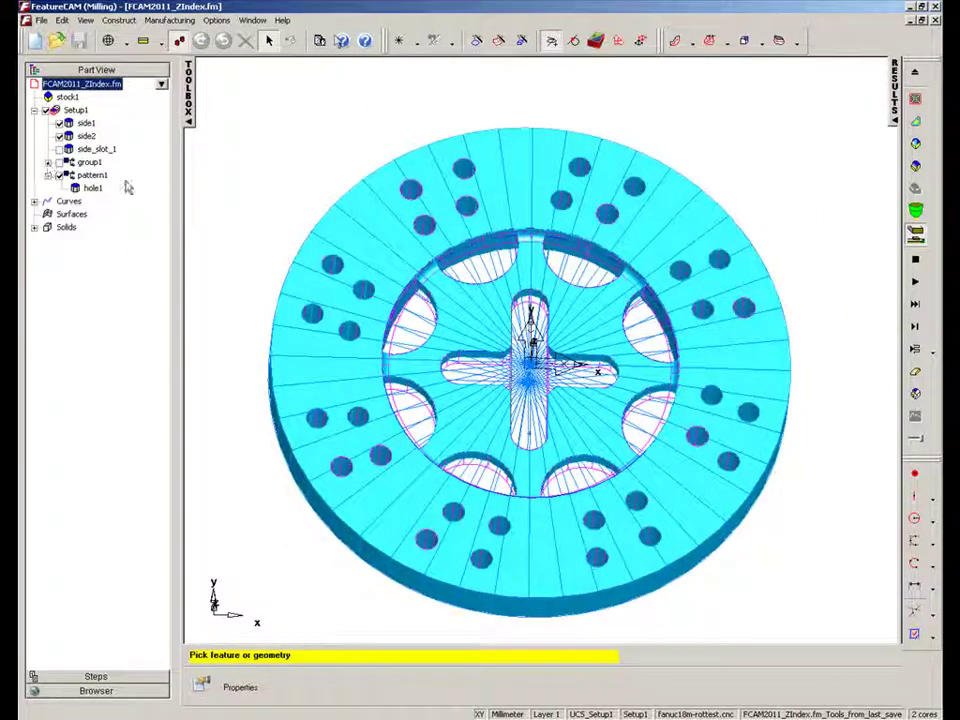
left_click(86, 123)
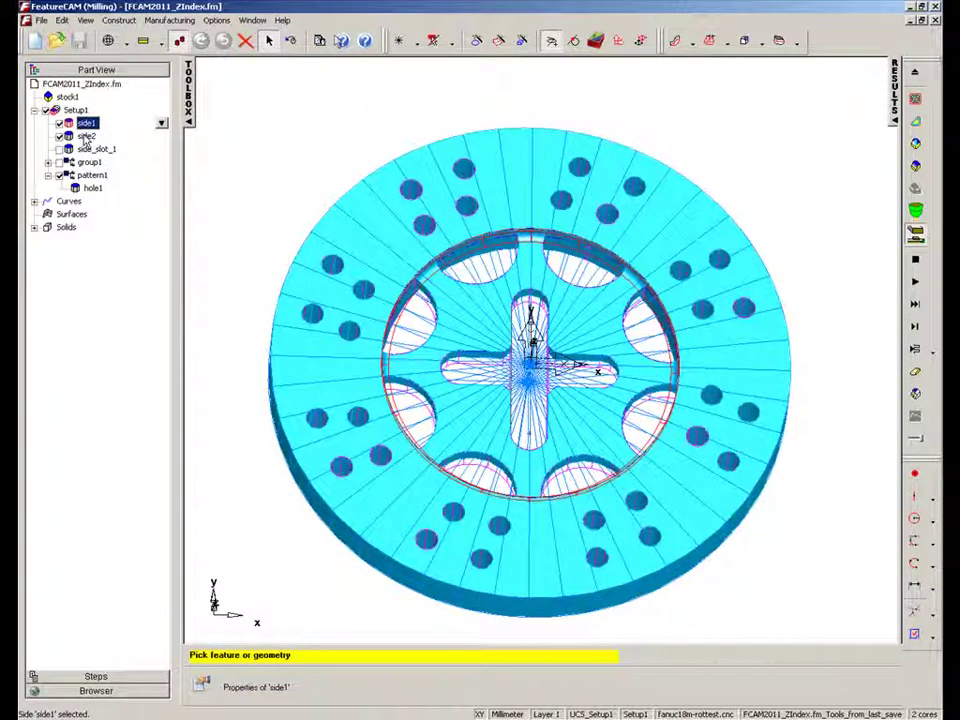
left_click(86, 135)
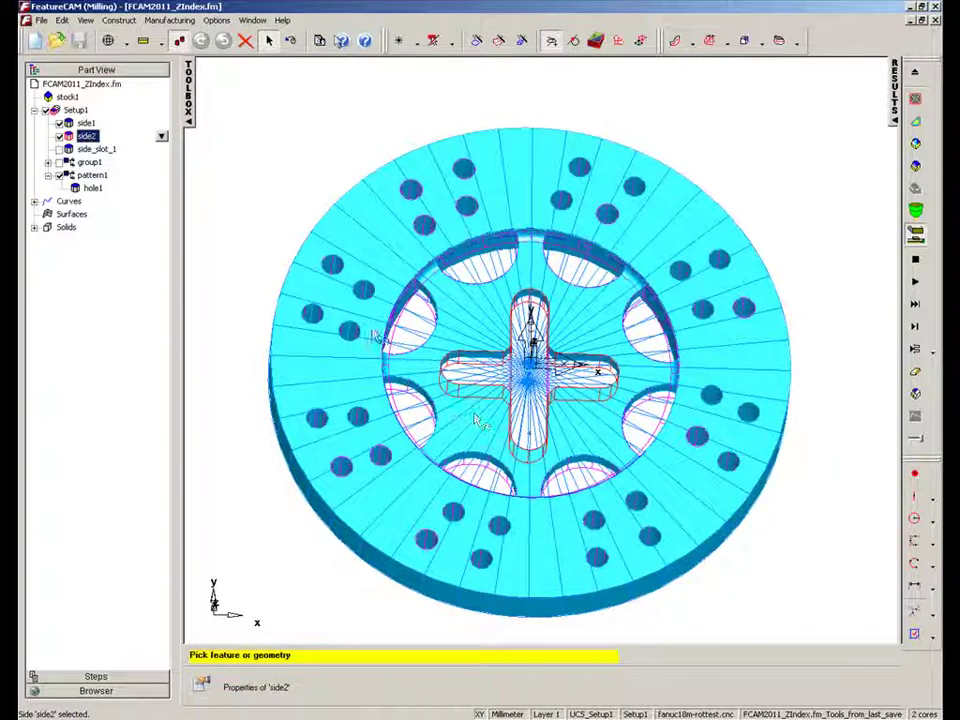
left_click(88, 176)
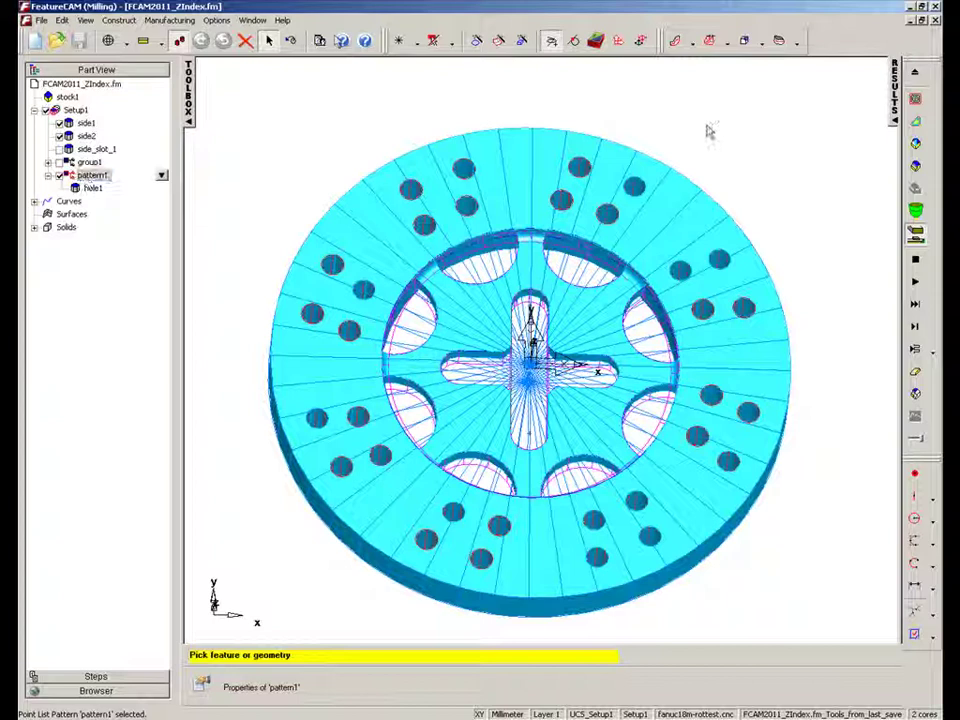
left_click(760, 150)
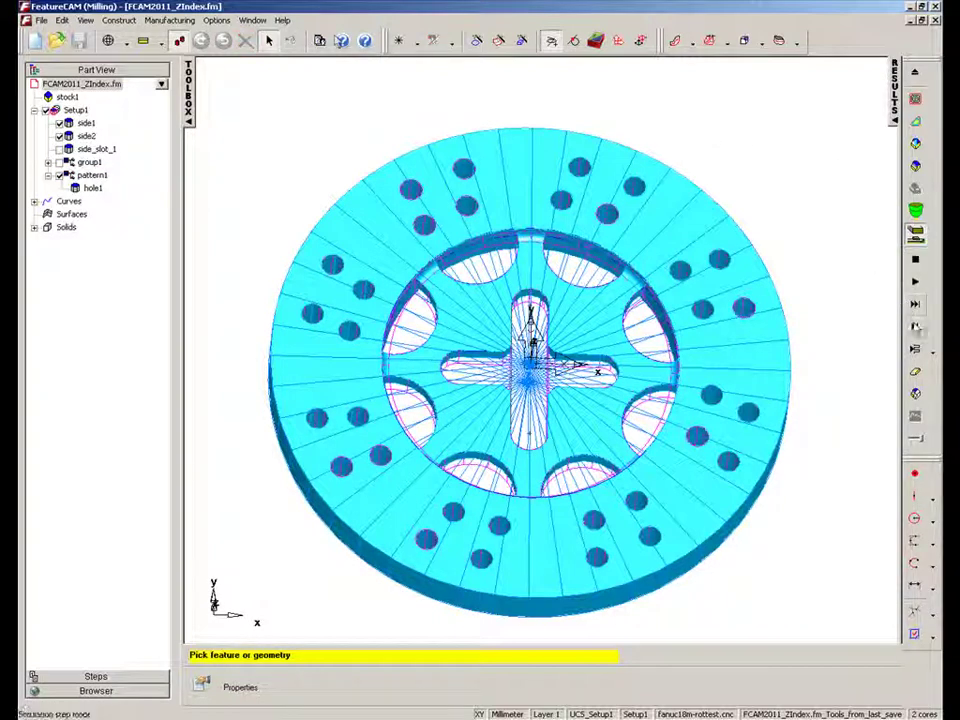
left_click(915, 233)
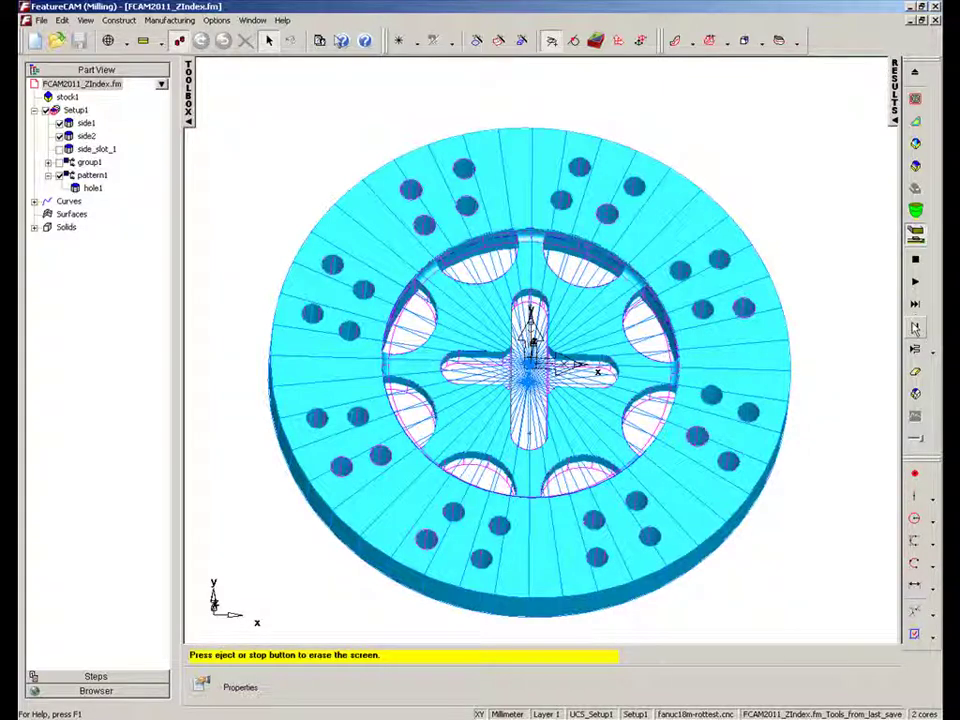
left_click(914, 327)
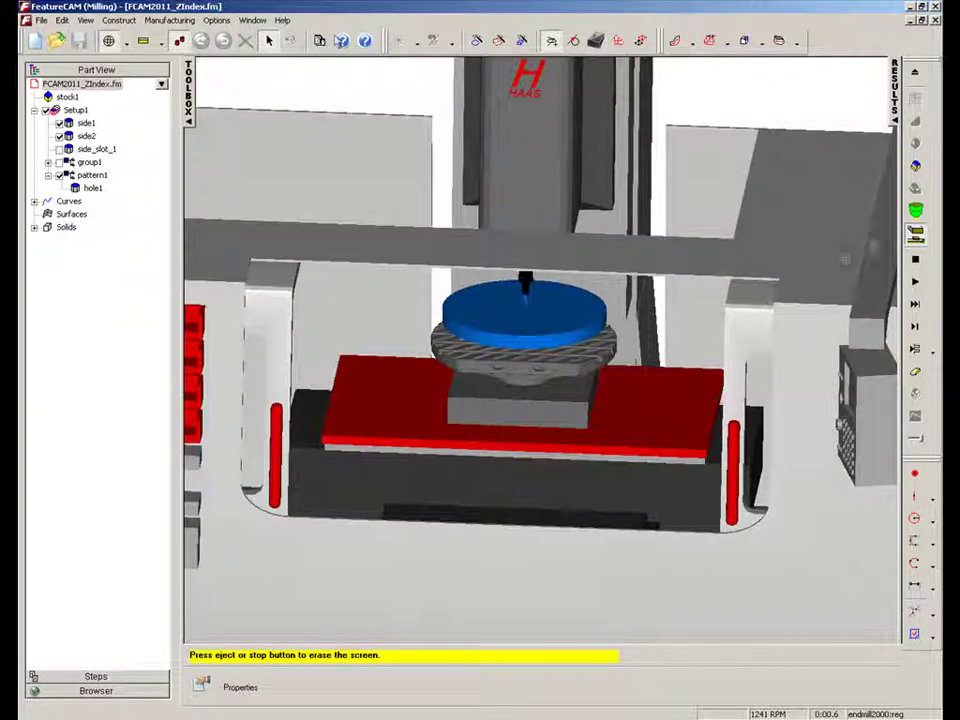
left_click(916, 285)
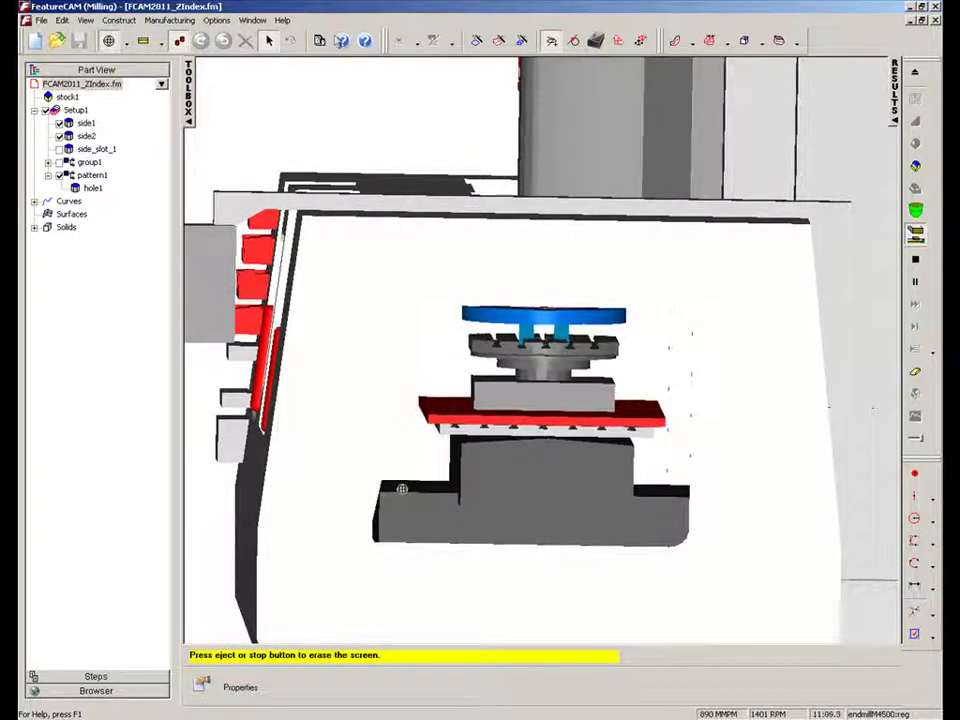
middle_click_drag(381, 424, 453, 272)
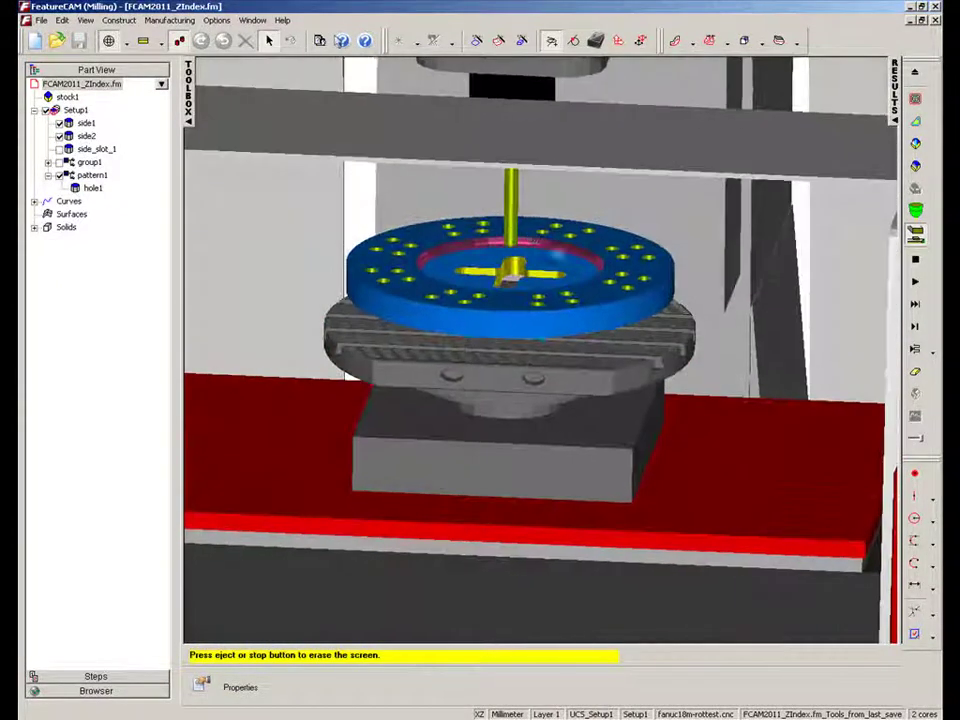
left_click(915, 260)
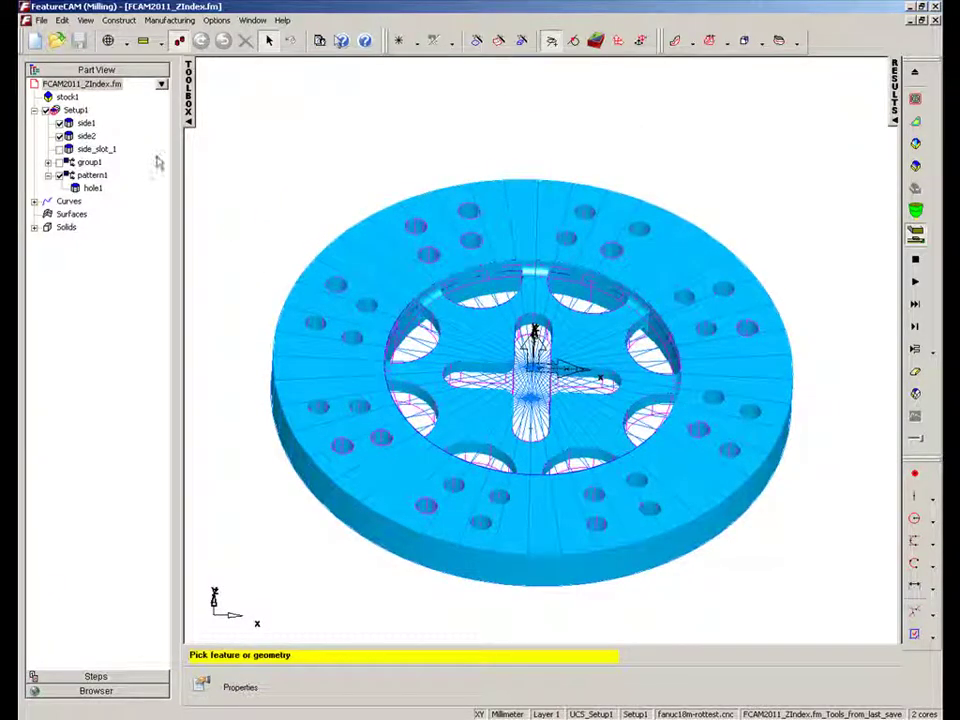
Step: Give stock1 4th Axis Positioning indexed around the STOCK Z Axis, then open side1's properties
double_click(70, 97)
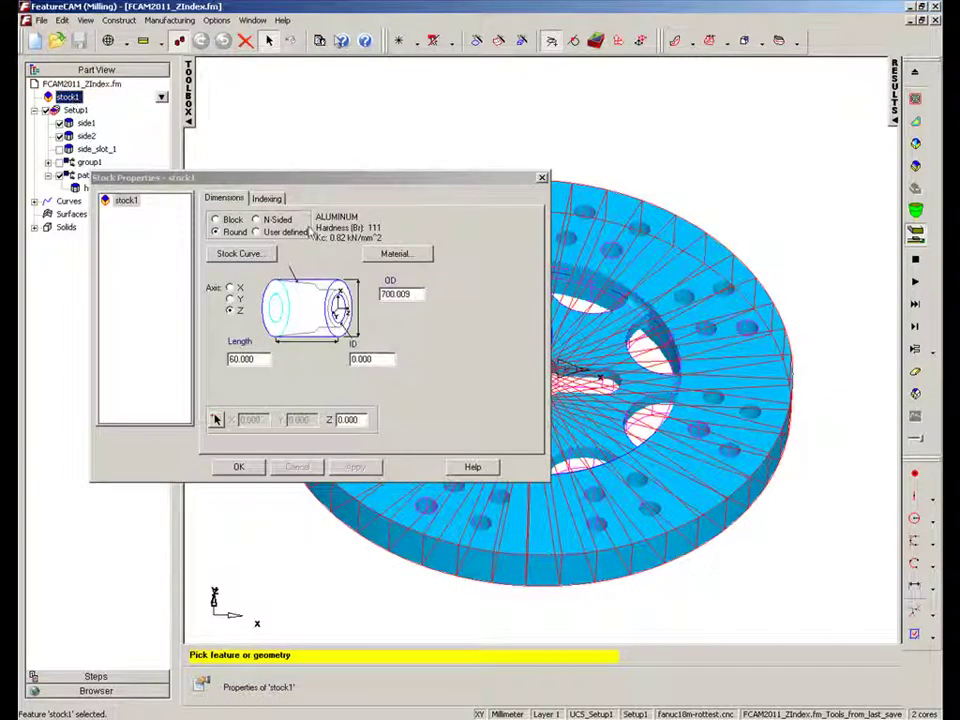
left_click(266, 198)
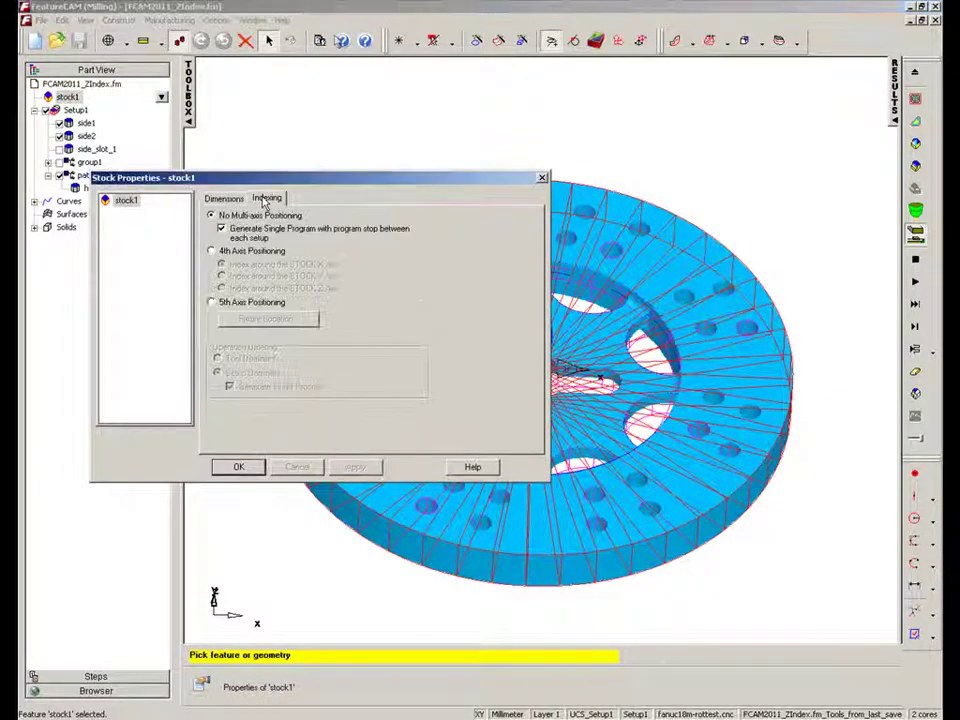
left_click(212, 251)
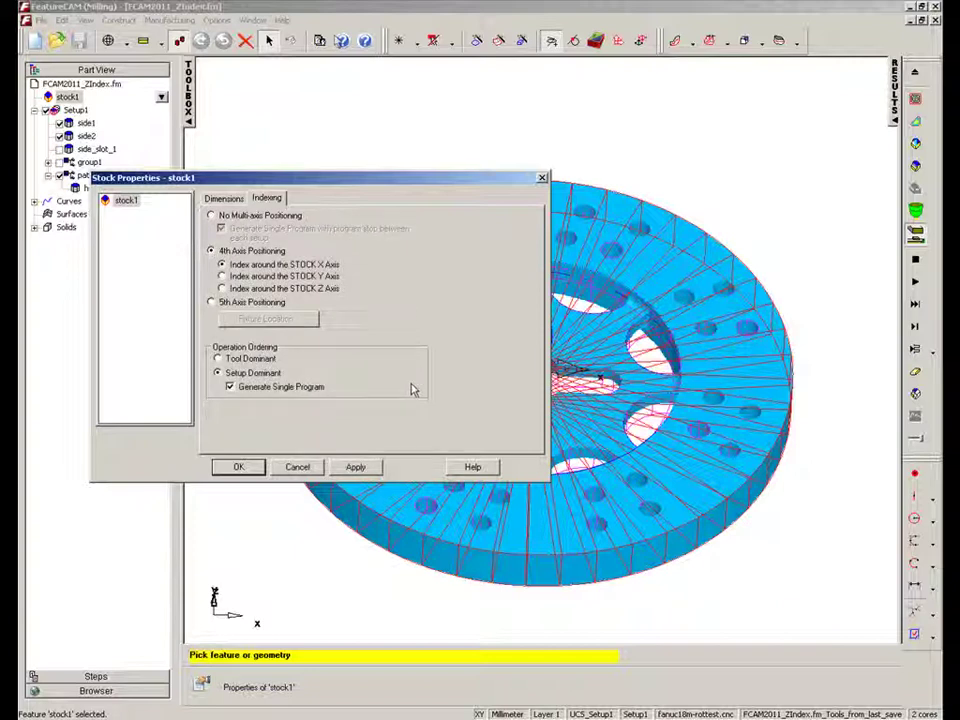
left_click(222, 288)
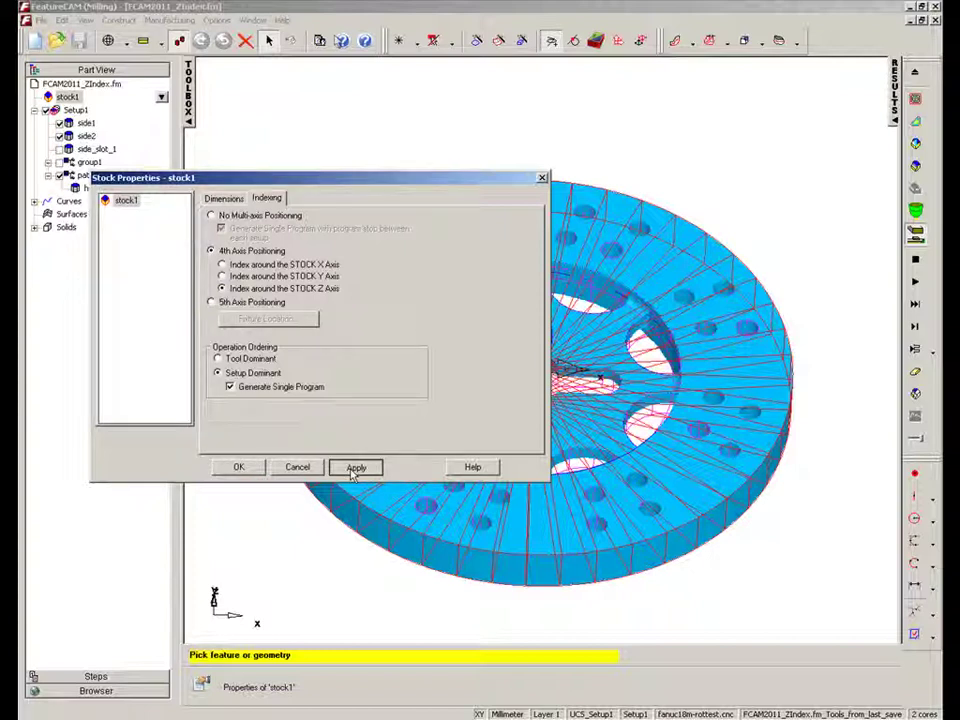
left_click(354, 468)
left_click(238, 467)
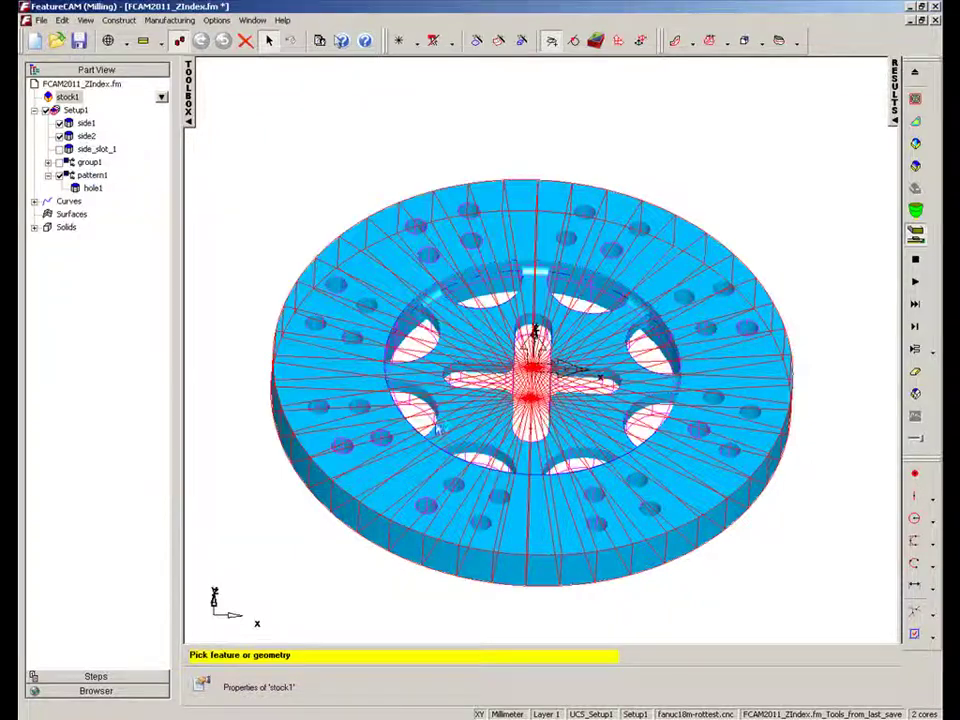
double_click(86, 123)
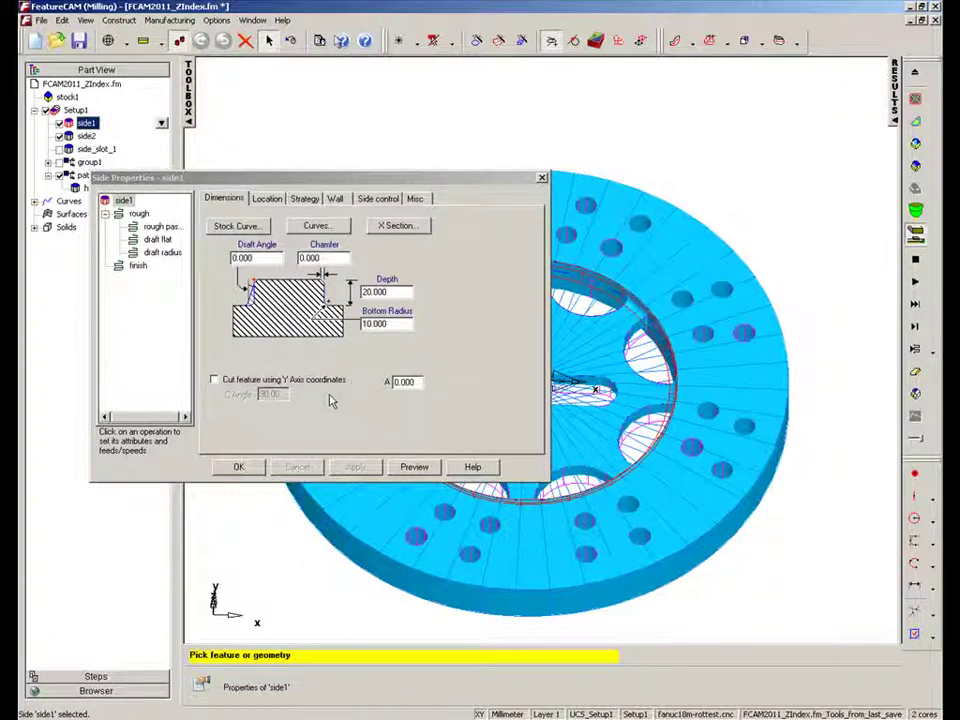
Step: Leave 'Cut feature using Y Axis coordinates' off for side1, apply, and launch the machine simulation
left_click(214, 380)
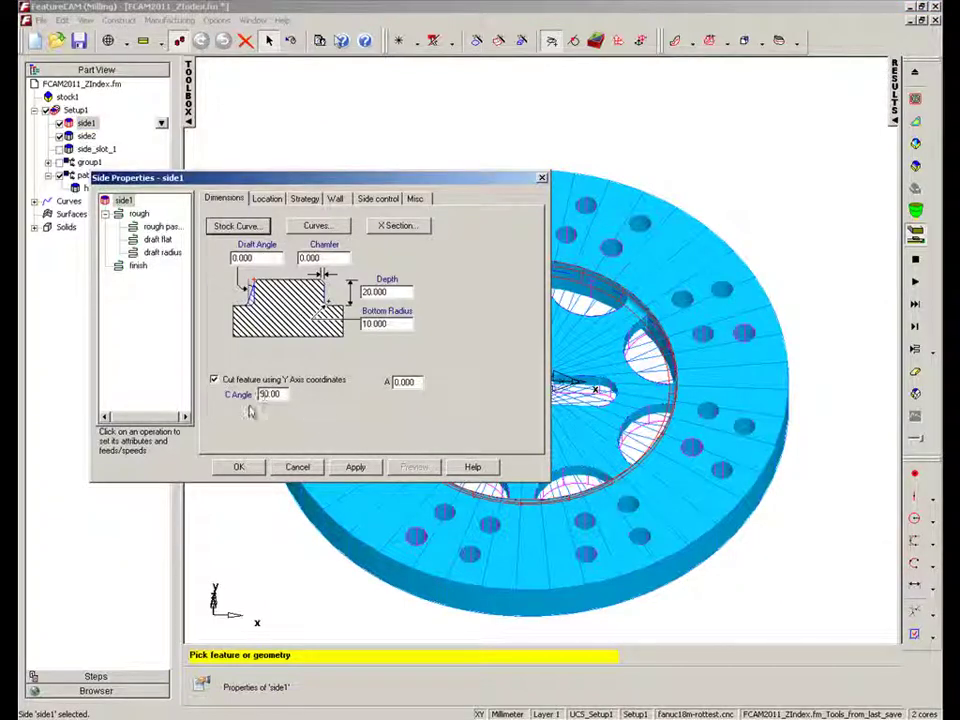
left_click(228, 381)
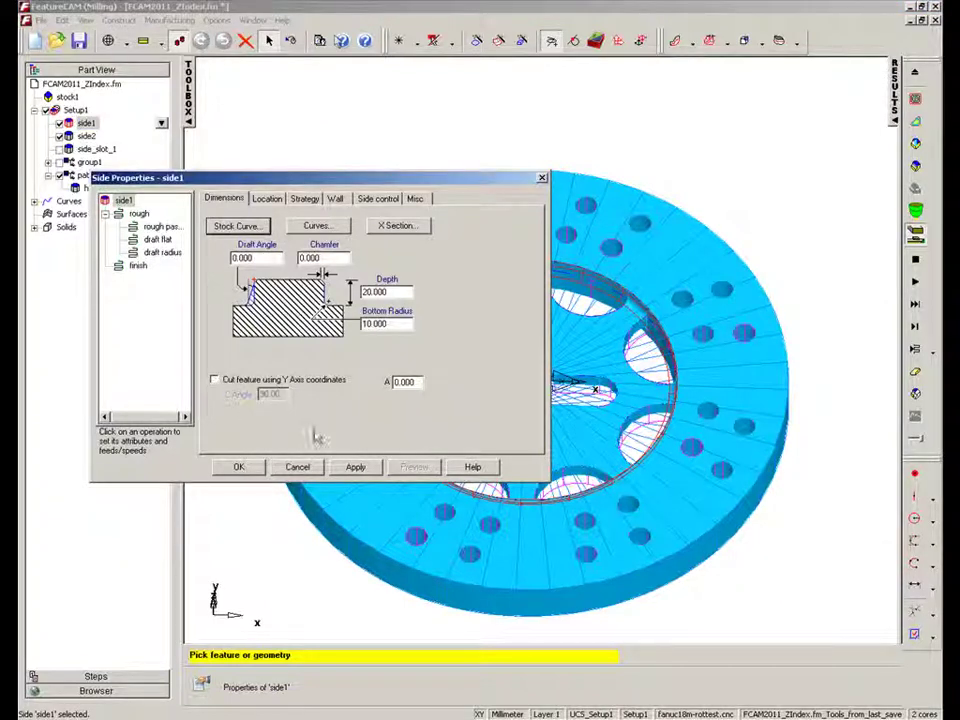
left_click(352, 467)
left_click(240, 467)
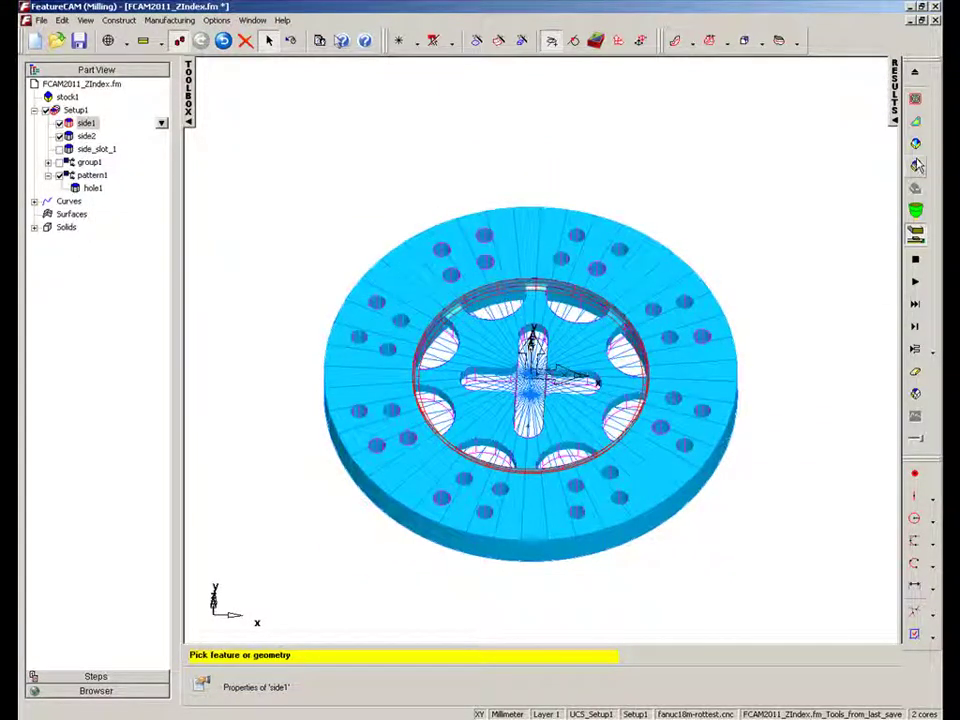
left_click(916, 233)
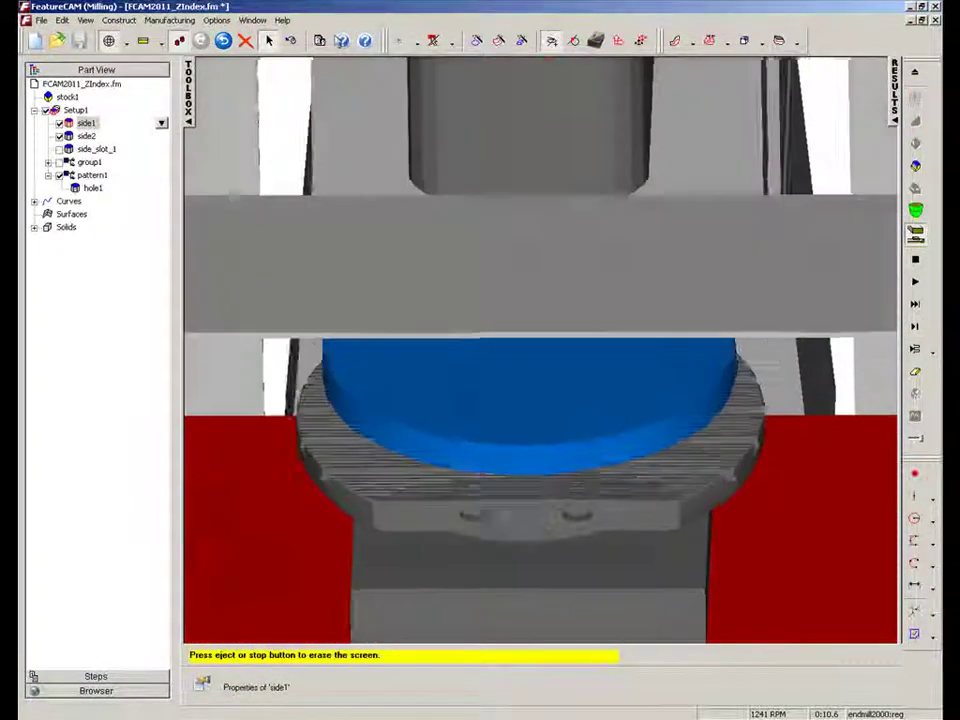
Step: Play the machine simulation so the tool machines the disc's central circular pocket
left_click(915, 281)
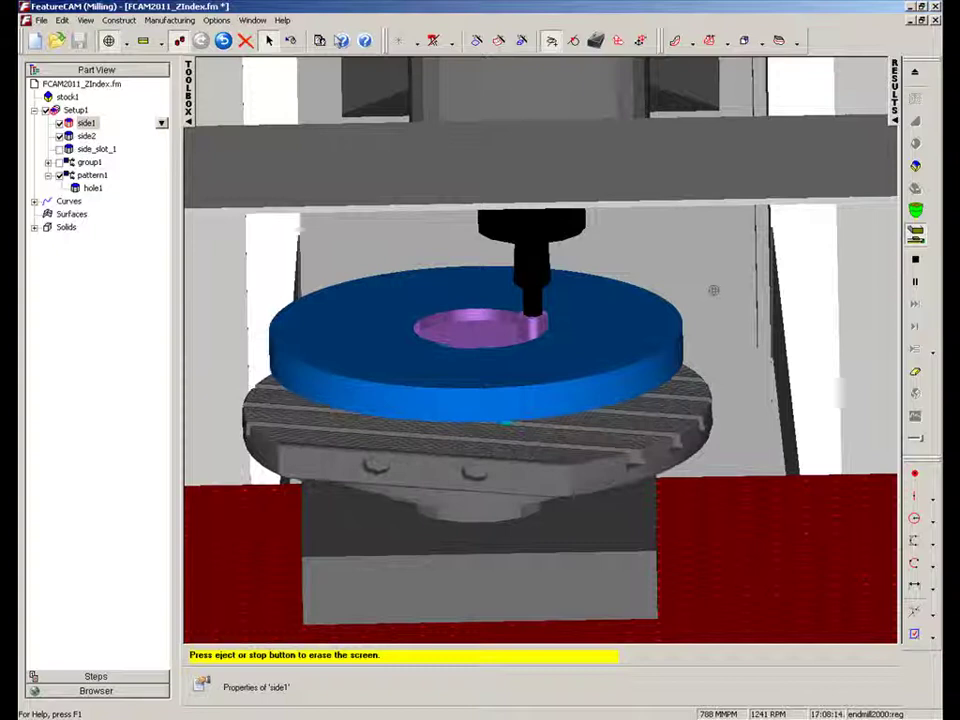
Step: Orbit and zoom the simulation view to focus on the rotary table and disc
scroll(713, 290, "down", 2)
middle_click_drag(714, 289, 411, 305)
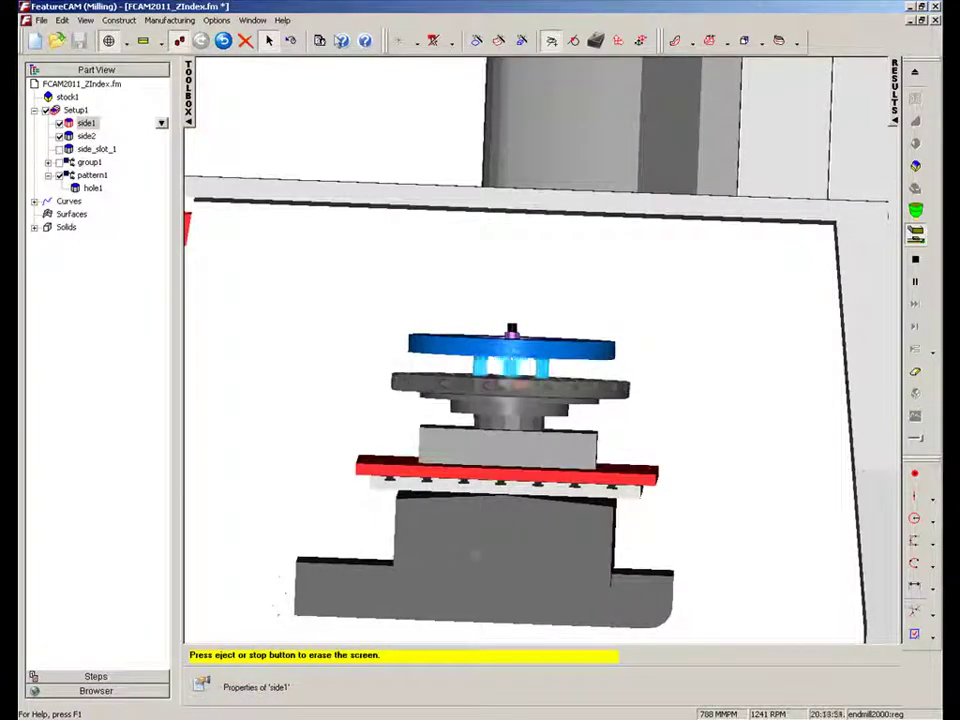
scroll(418, 383, "down", 3)
middle_click_drag(418, 383, 584, 336)
scroll(584, 336, "up", 4)
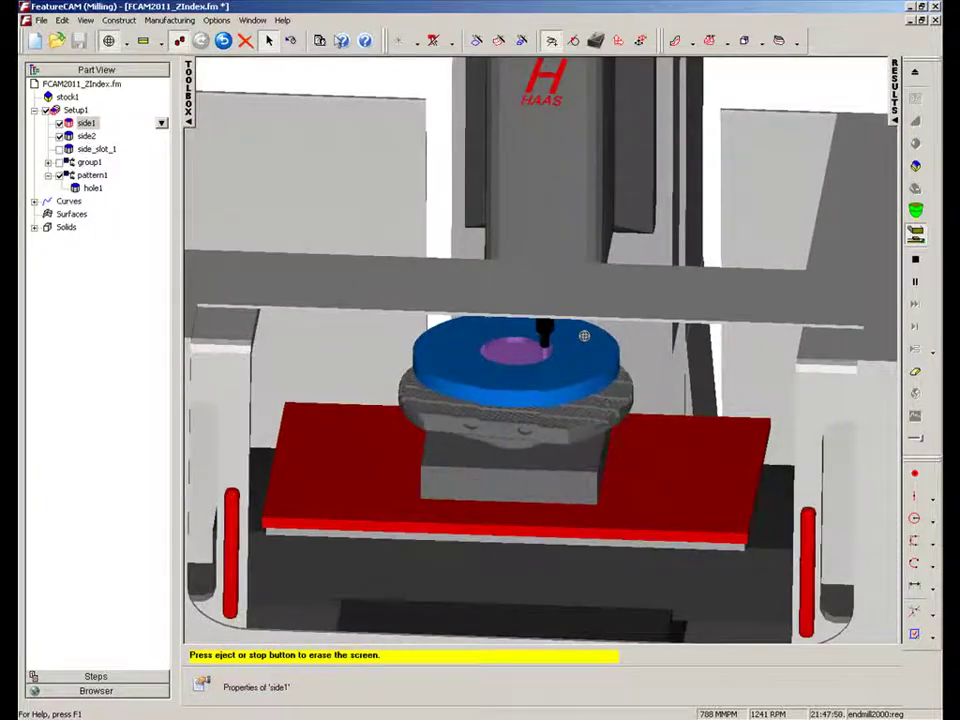
scroll(584, 336, "up", 3)
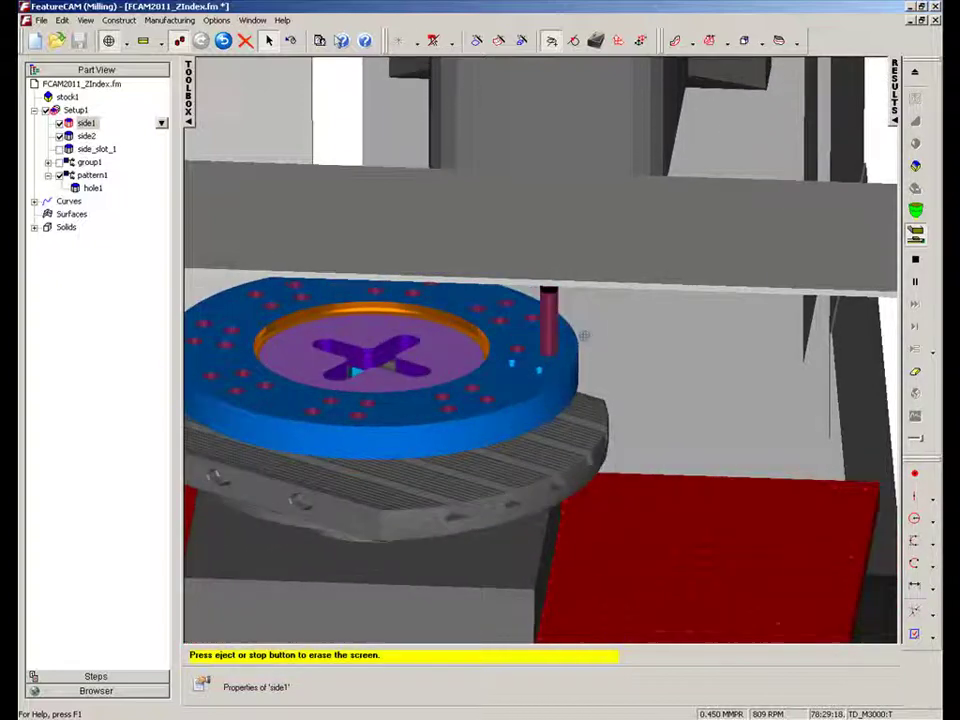
Step: Stop the simulation and tilt the part to a low viewing angle
left_click(916, 262)
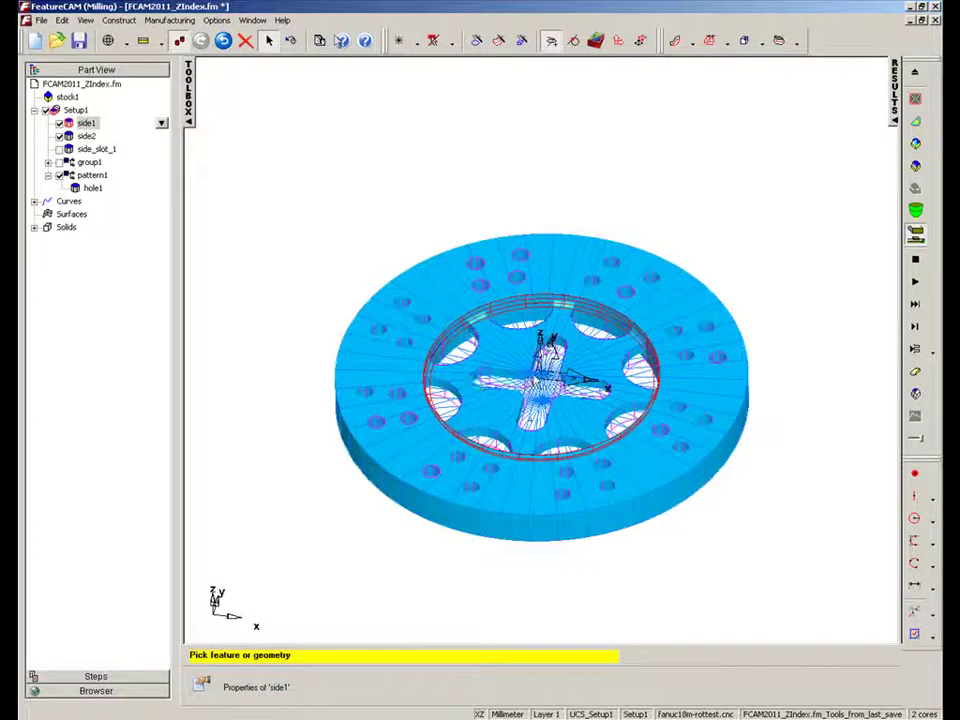
middle_click_drag(403, 288, 547, 389)
scroll(557, 276, "up", 3)
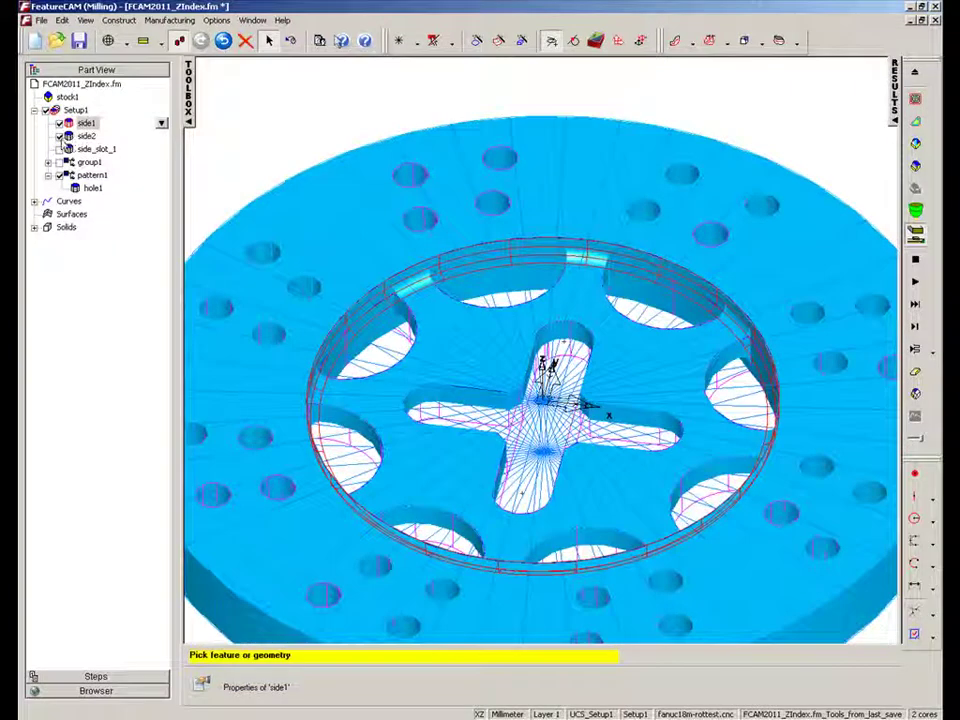
Step: Uncheck side2 and pattern1 and check side_slot_1 for machining
left_click(85, 135)
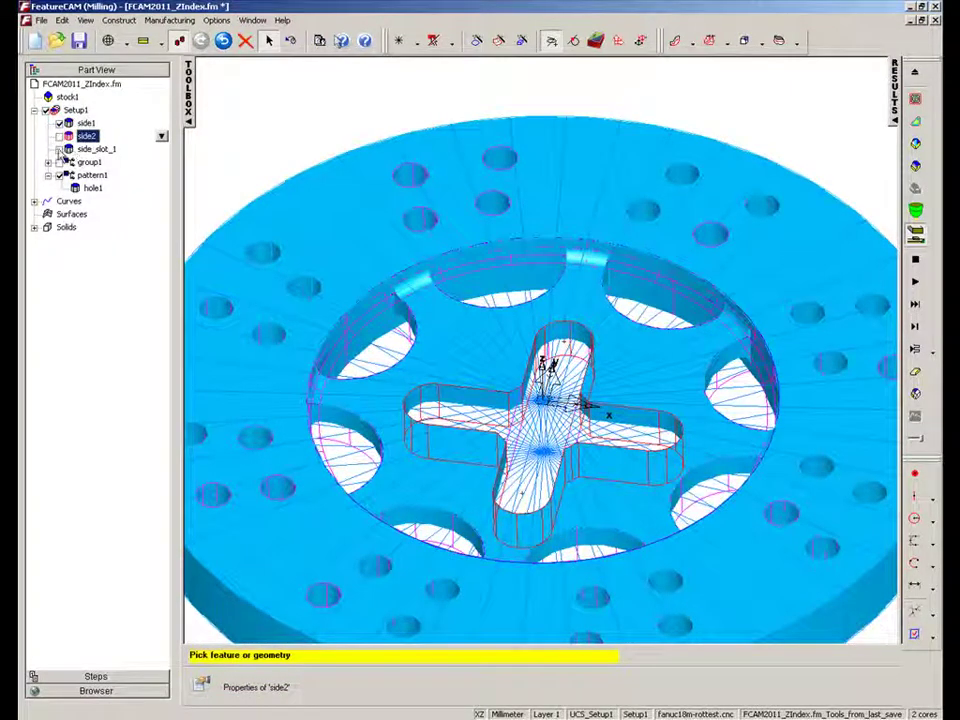
left_click(66, 149)
left_click(92, 175)
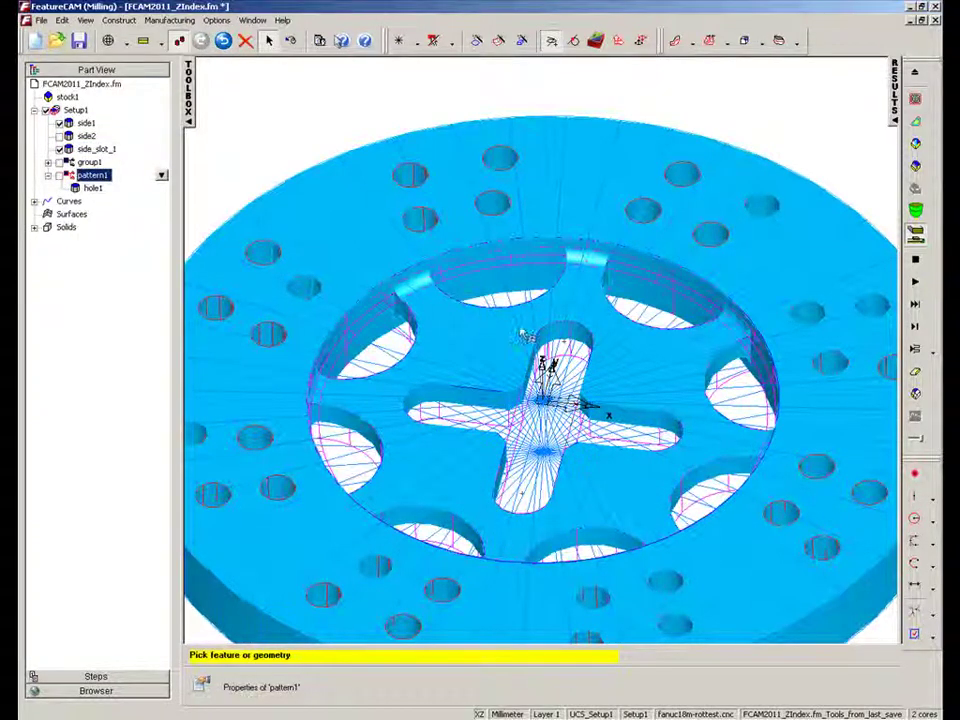
middle_click_drag(525, 336, 545, 222)
mouse_move(556, 340)
middle_mouse_down()
mouse_move(553, 380)
mouse_move(553, 349)
mouse_move(549, 371)
mouse_move(531, 322)
mouse_move(545, 355)
middle_mouse_up()
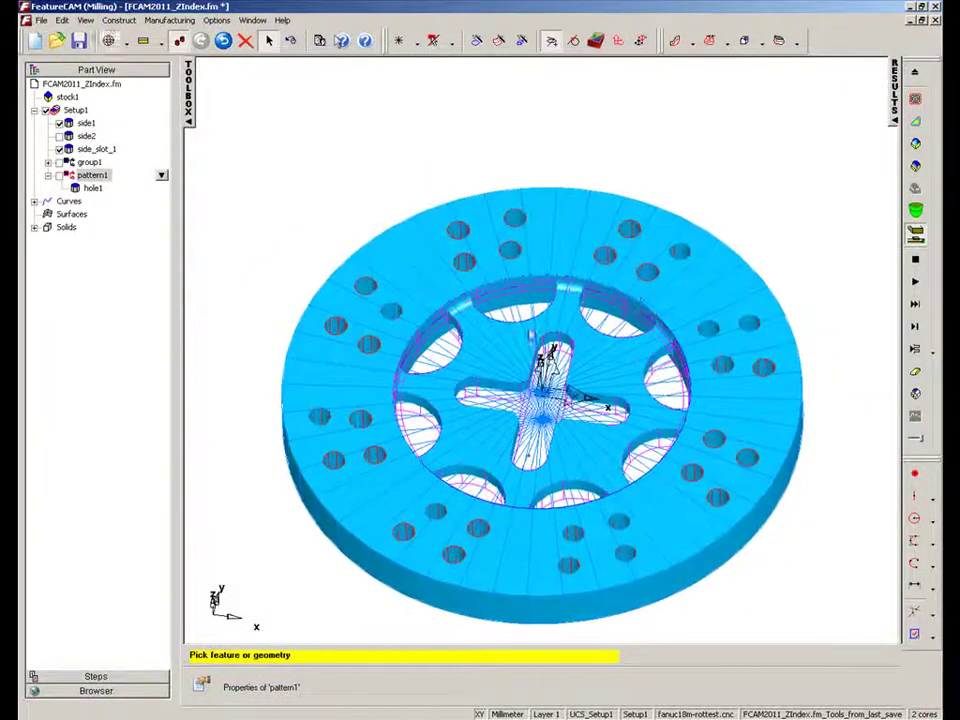
Step: Set side_slot_1 to cut using Y Axis coordinates with a C Angle of 90.00
double_click(95, 148)
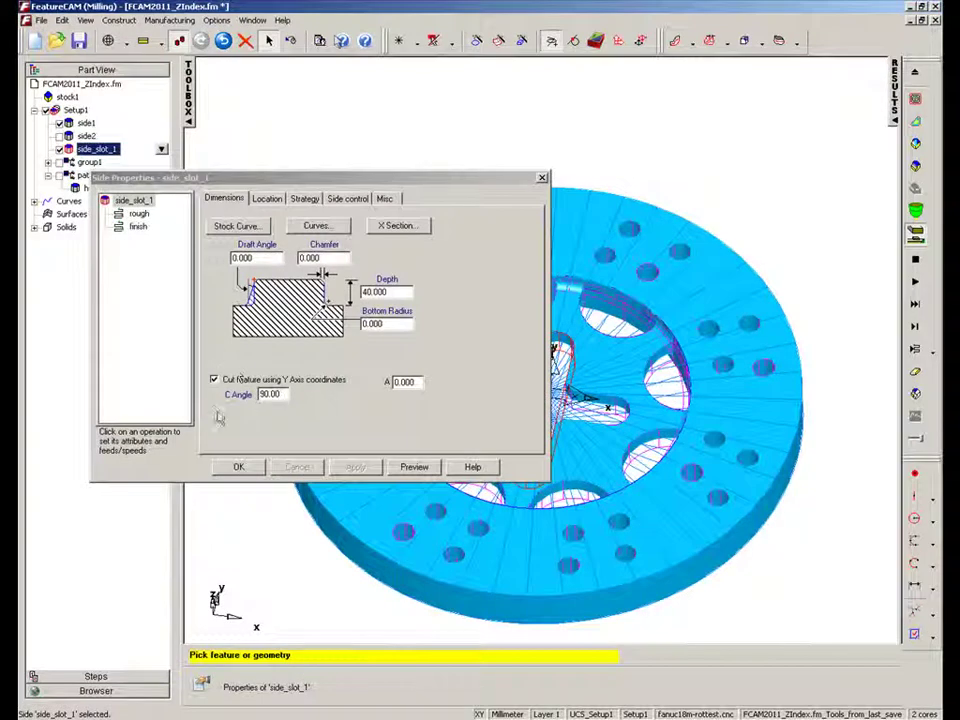
left_click(214, 380)
left_click(214, 380)
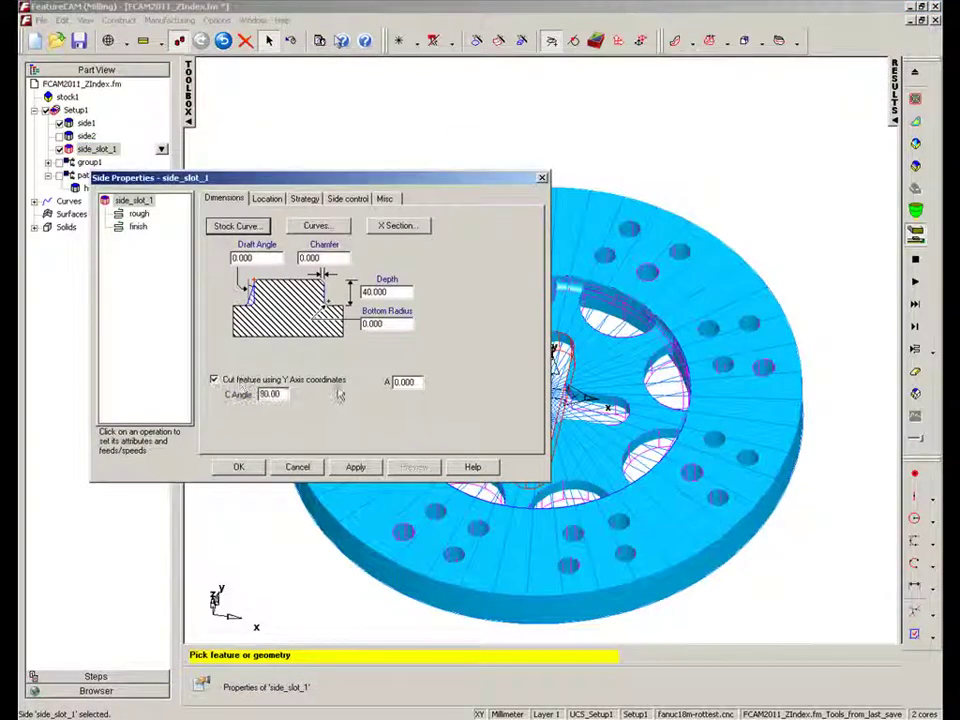
left_click(276, 394)
double_click(283, 393)
left_click(352, 470)
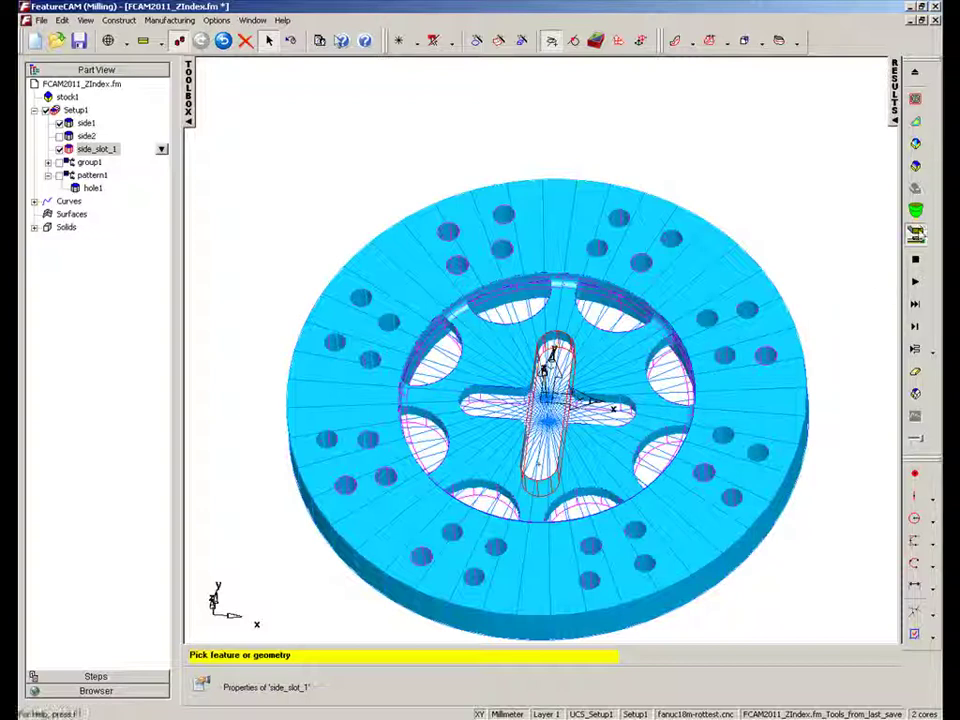
Step: Relaunch the machine simulation and play it to cut only the pocket and slot
left_click(916, 320)
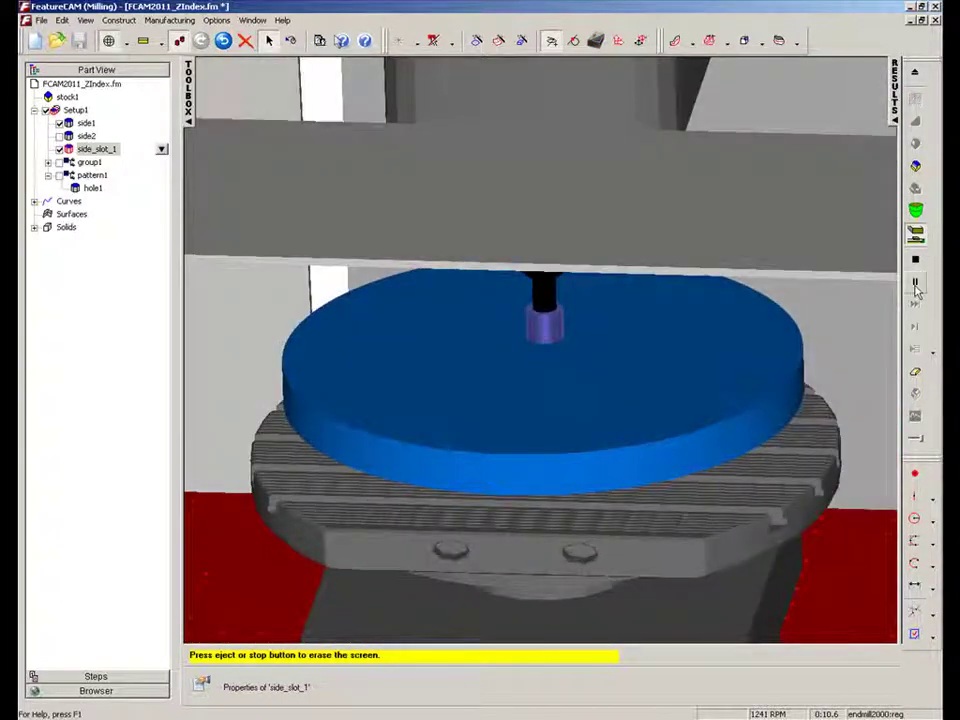
left_click(915, 282)
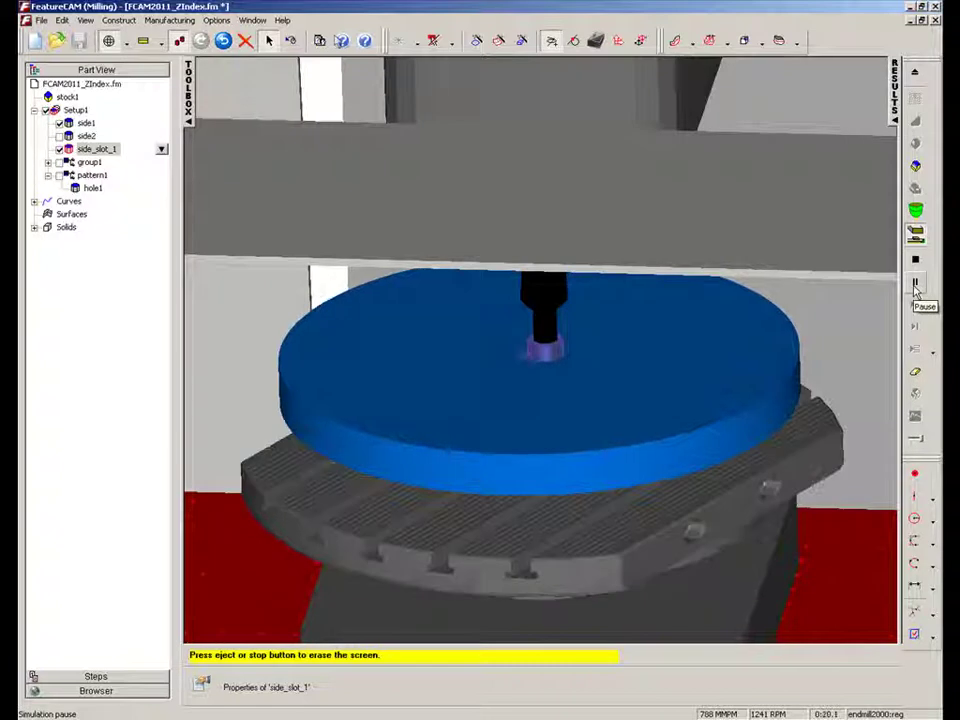